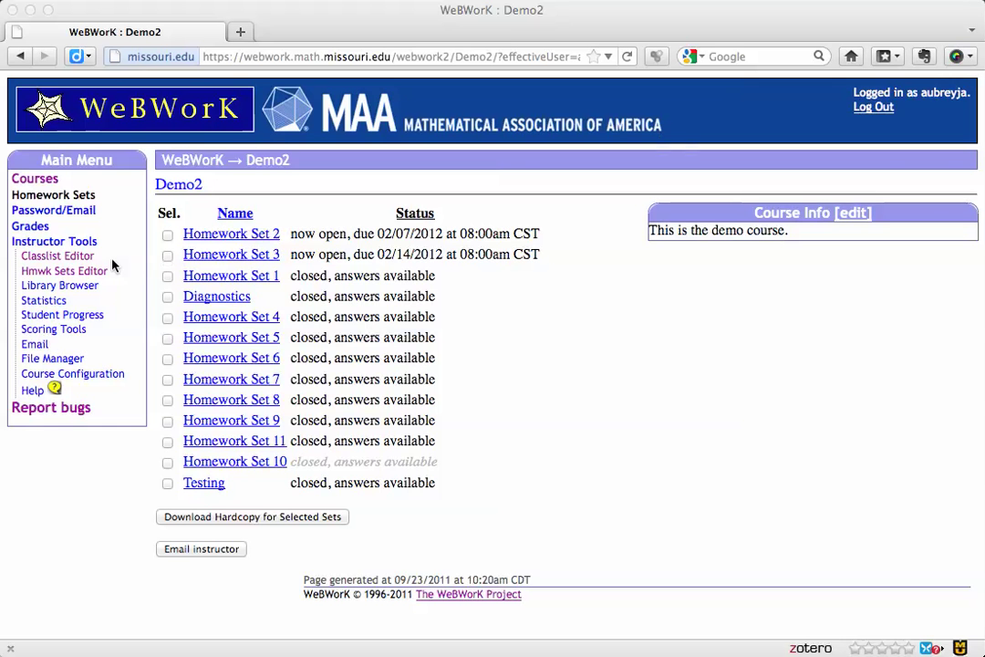
Step: Open the list of sets assigned to the demo student from the Classlist Editor
{"action": "left_click", "coordinate": [79, 258]}
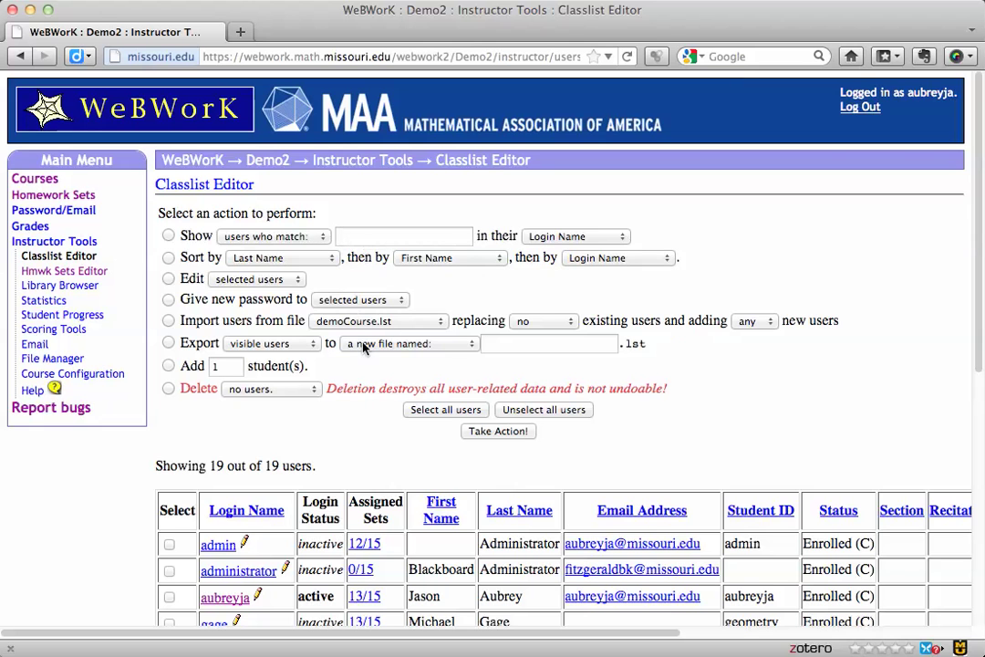
{"action": "scroll", "coordinate": [380, 400], "scroll_direction": "down", "scroll_amount": 8}
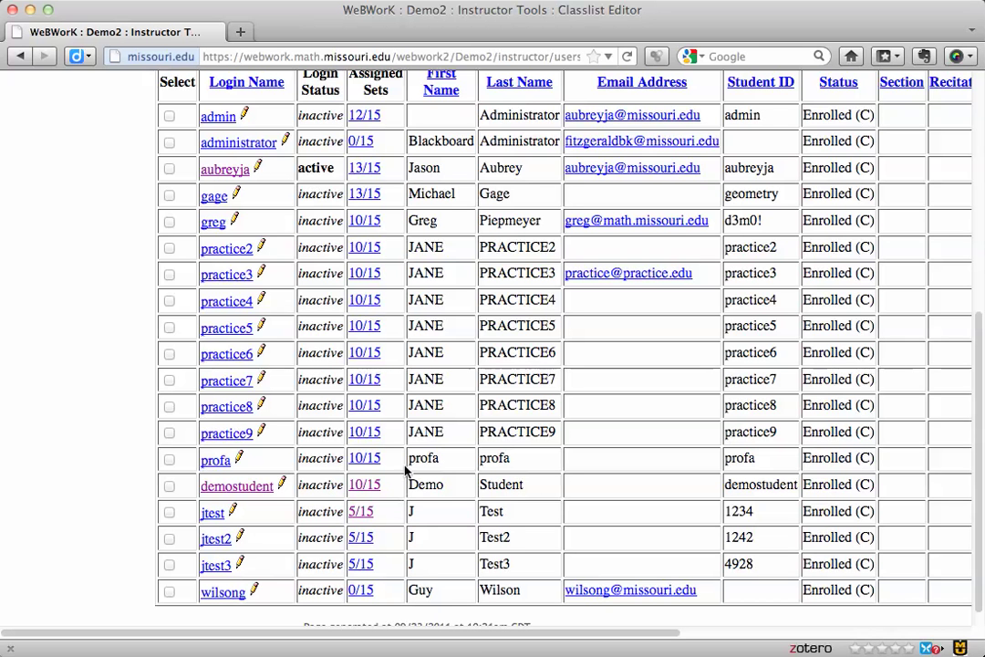
{"action": "scroll", "coordinate": [403, 470], "scroll_direction": "up", "scroll_amount": 3}
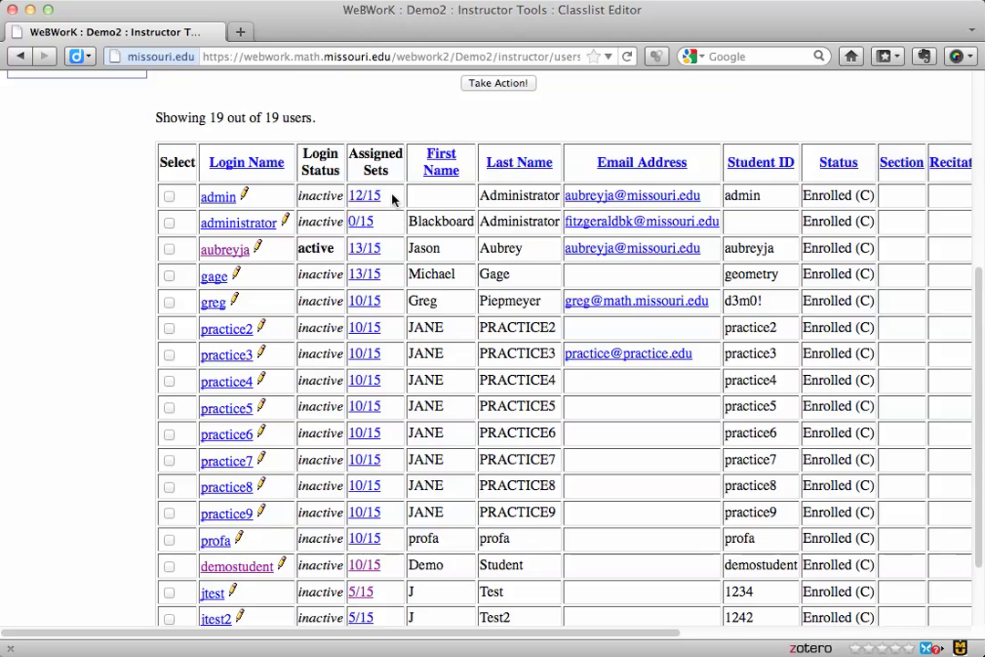
{"action": "scroll", "coordinate": [435, 472], "scroll_direction": "down", "scroll_amount": 1}
{"action": "scroll", "coordinate": [435, 471], "scroll_direction": "down", "scroll_amount": 3}
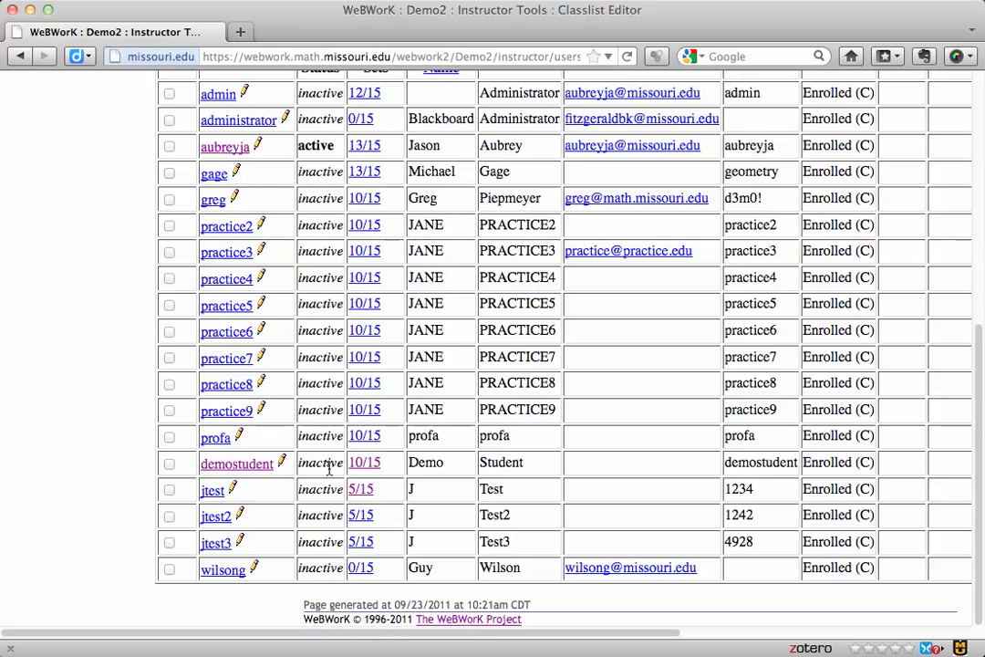
{"action": "left_click", "coordinate": [364, 463]}
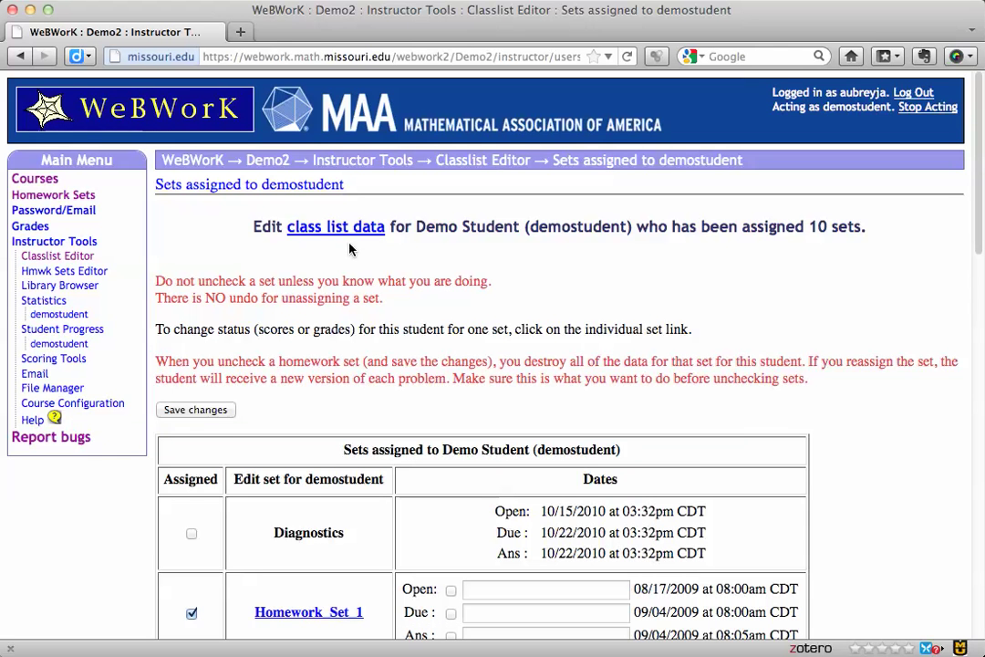
Step: Examine the open, due and answer date override fields for the demo student's assigned homework sets
{"action": "scroll", "coordinate": [372, 292], "scroll_direction": "down", "scroll_amount": 8}
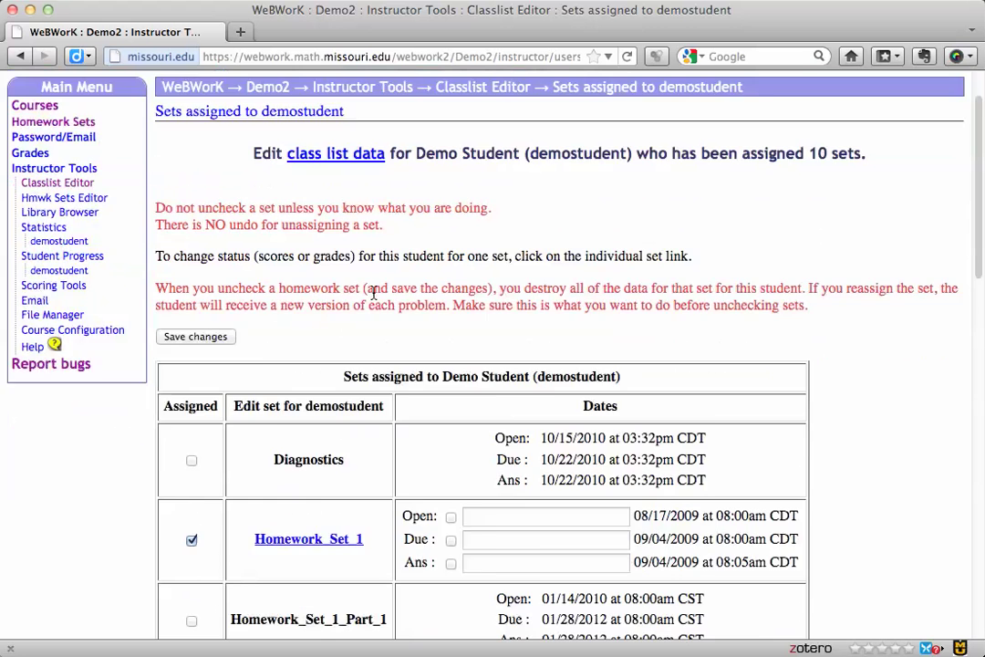
{"action": "scroll", "coordinate": [401, 303], "scroll_direction": "down", "scroll_amount": 1}
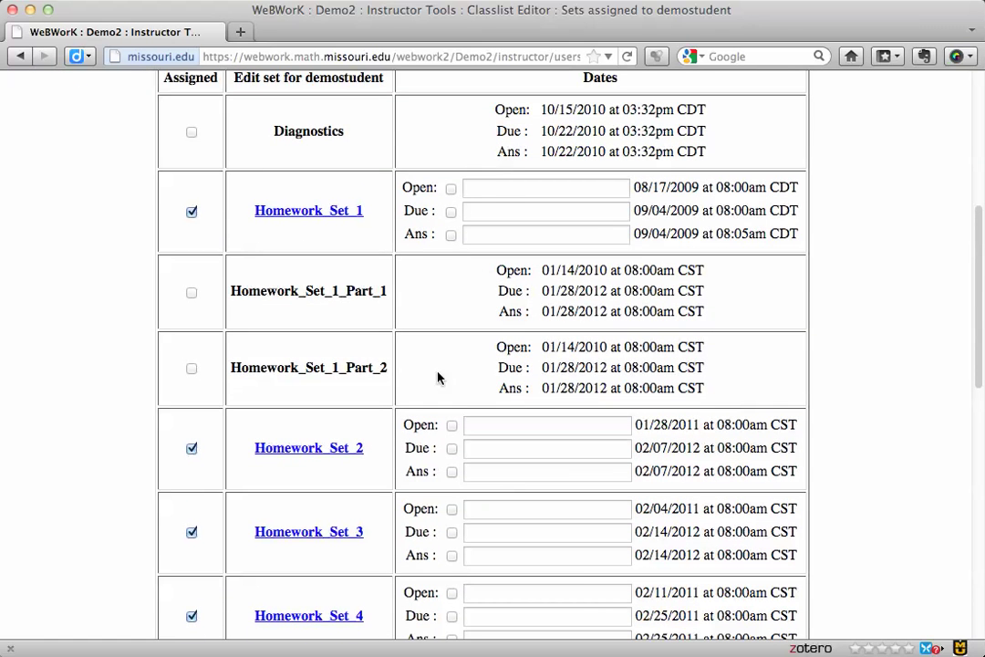
{"action": "left_click", "coordinate": [489, 186]}
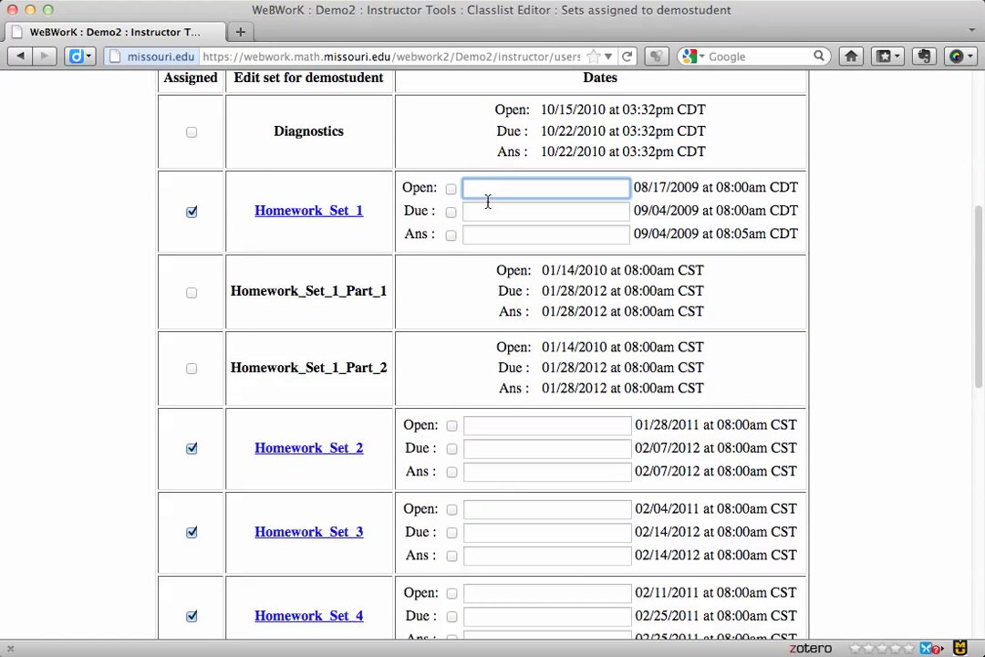
{"action": "left_click", "coordinate": [488, 209]}
{"action": "left_click", "coordinate": [489, 235]}
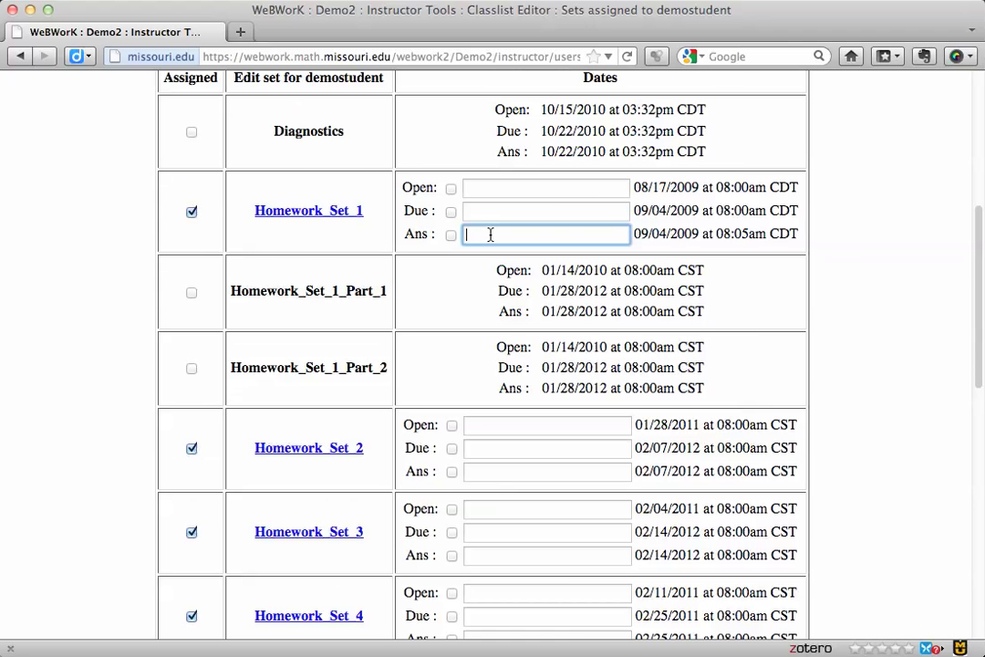
{"action": "scroll", "coordinate": [490, 234], "scroll_direction": "down", "scroll_amount": 3}
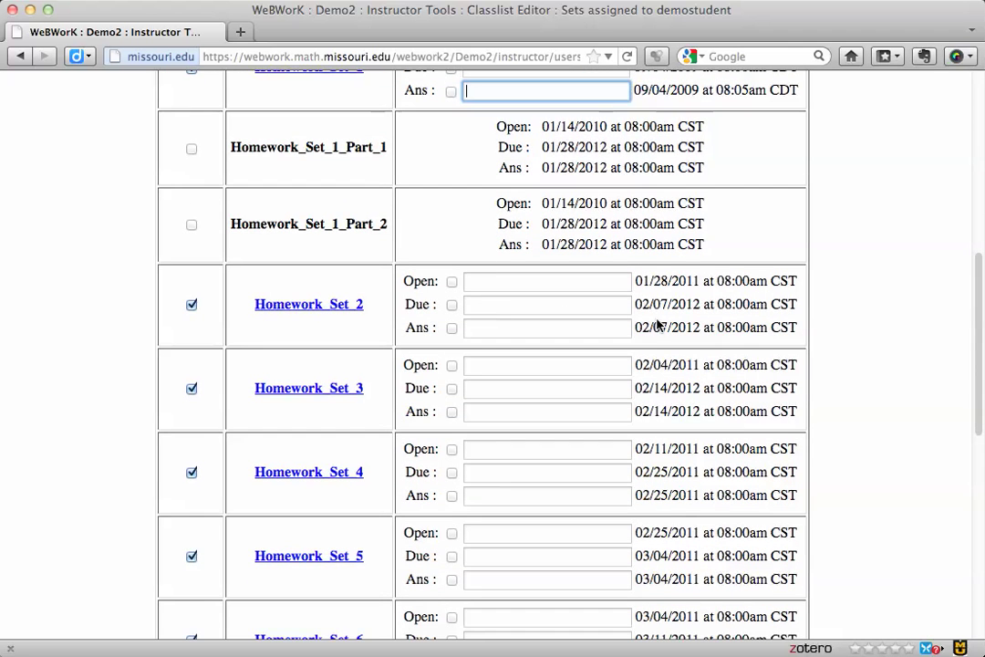
{"action": "scroll", "coordinate": [644, 255], "scroll_direction": "up", "scroll_amount": 2}
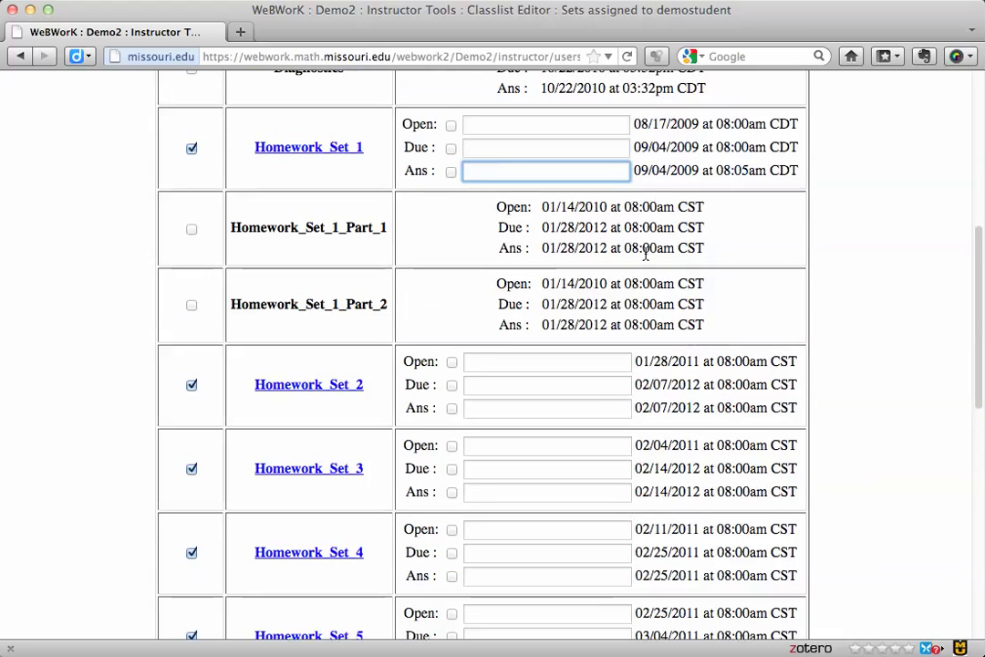
Step: Copy Homework_Set_1's class due date into the demo student's due date override field
{"action": "left_click", "coordinate": [631, 148]}
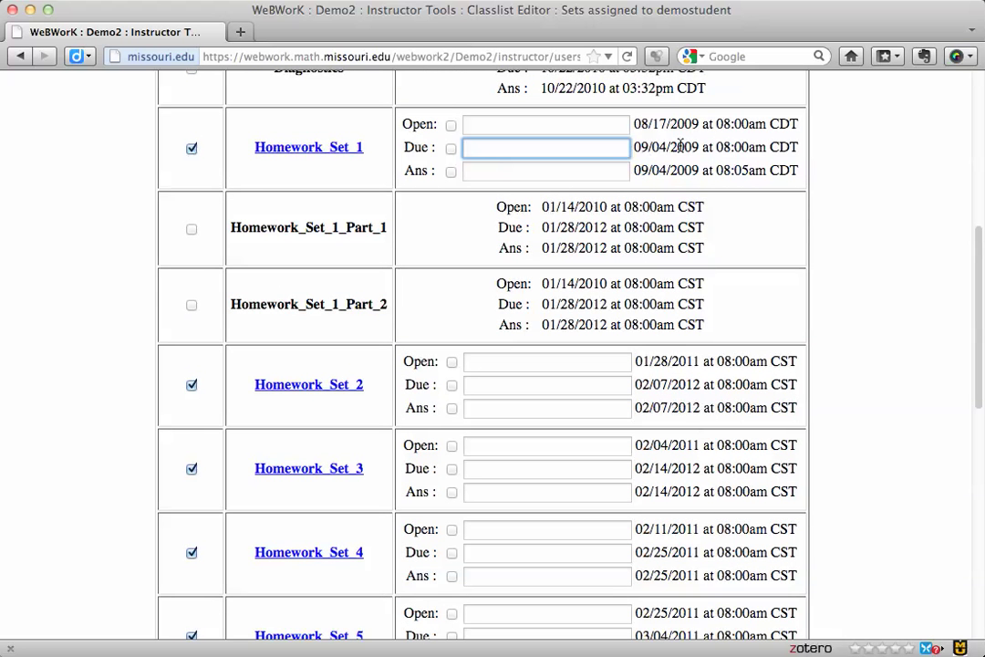
{"action": "left_click", "coordinate": [634, 147]}
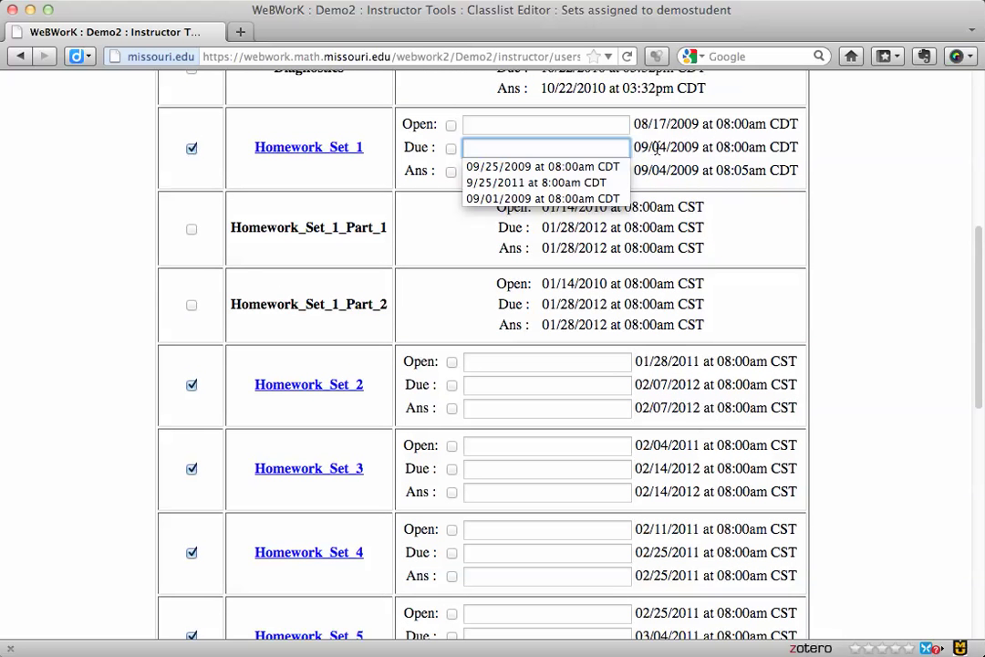
{"action": "left_click", "coordinate": [795, 148]}
{"action": "left_click_drag", "start_coordinate": [794, 149], "coordinate": [631, 147]}
{"action": "key", "text": "super+c"}
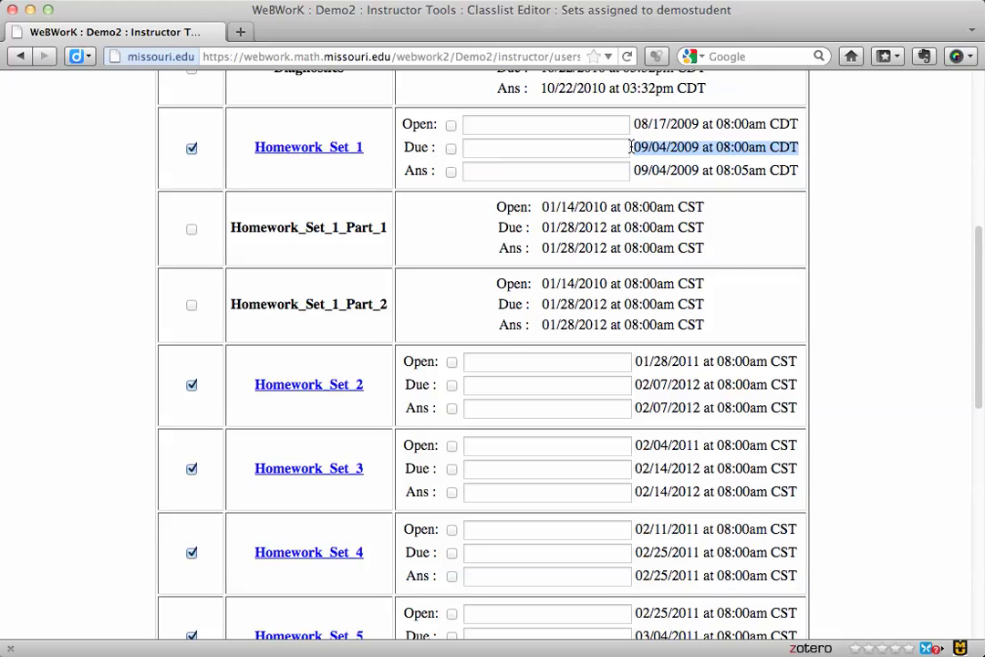
{"action": "left_click", "coordinate": [572, 147]}
{"action": "key", "text": "super+v"}
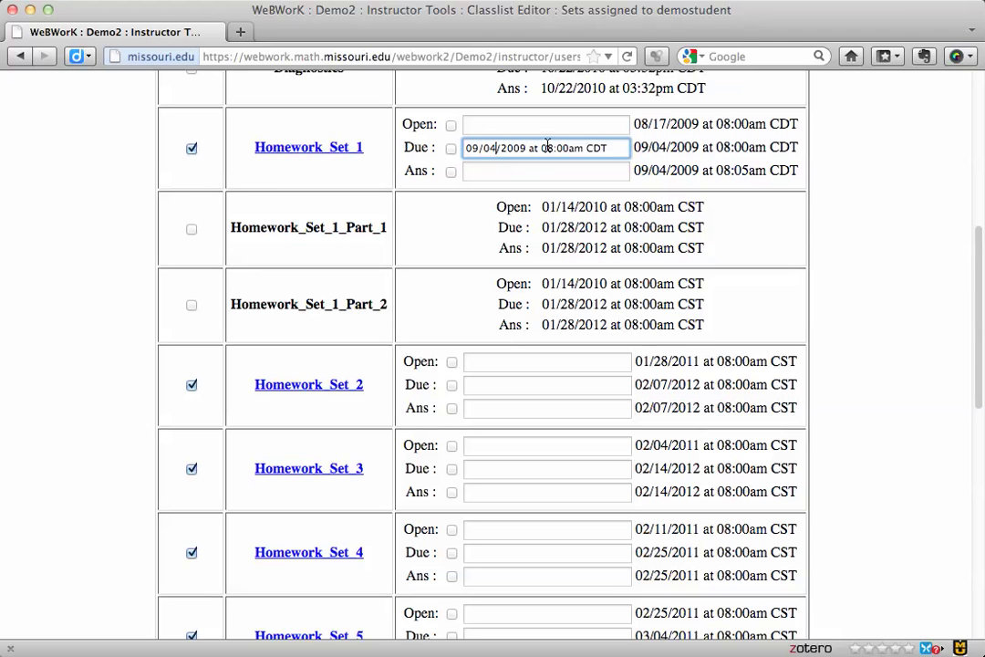
Step: Change the Homework_Set_1 due date override to 09/25/2011 at 08:00am CDT and enable it
{"action": "key", "text": "BackSpace"}
{"action": "key", "text": "BackSpace"}
{"action": "type", "text": "25"}
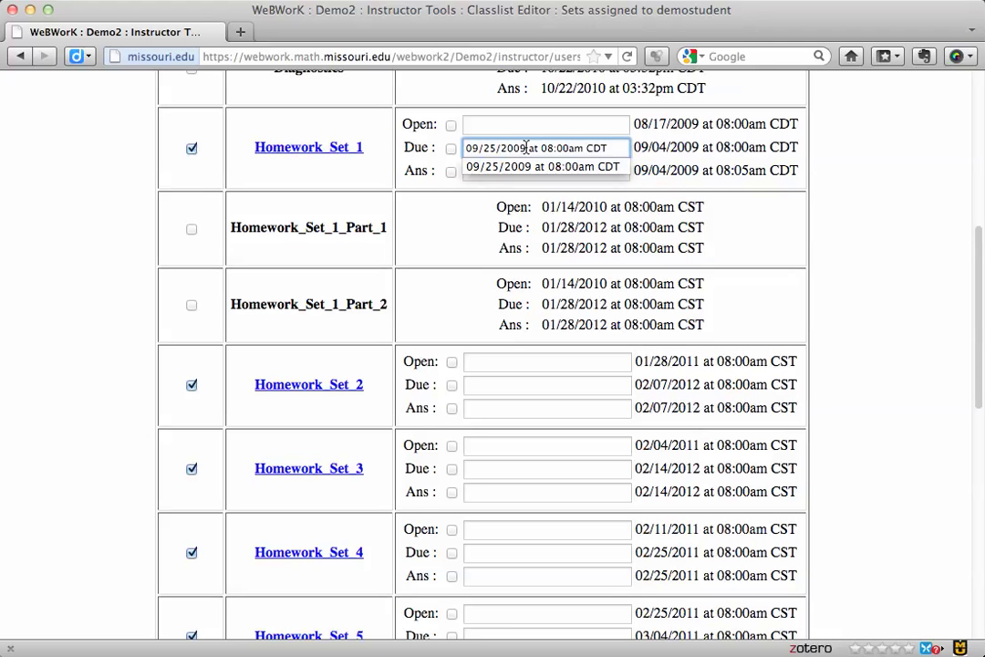
{"action": "left_click", "coordinate": [525, 147]}
{"action": "key", "text": "BackSpace"}
{"action": "type", "text": "11"}
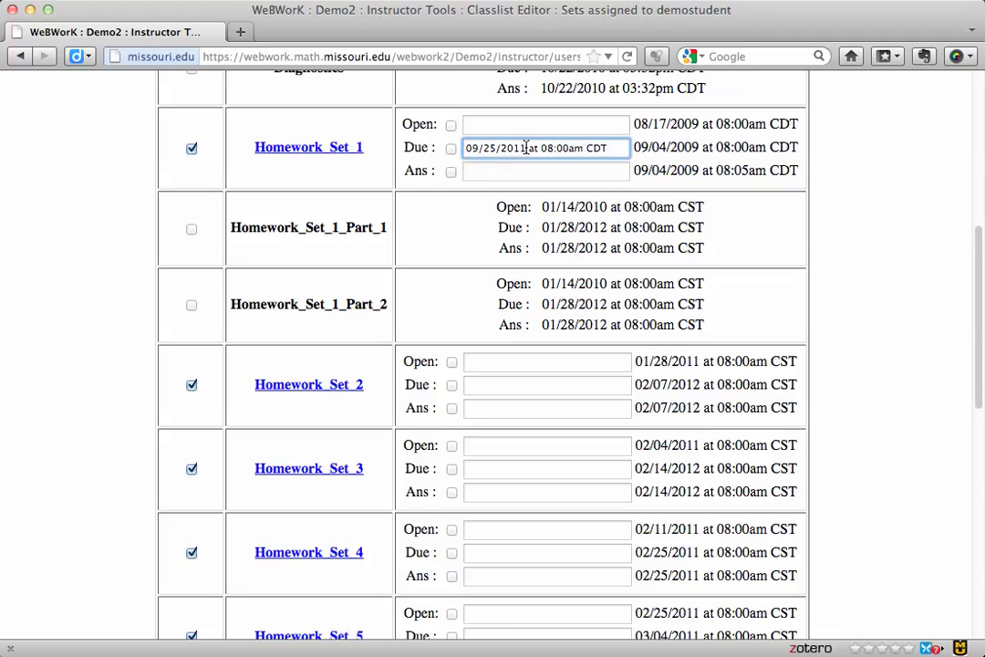
{"action": "left_click", "coordinate": [450, 148]}
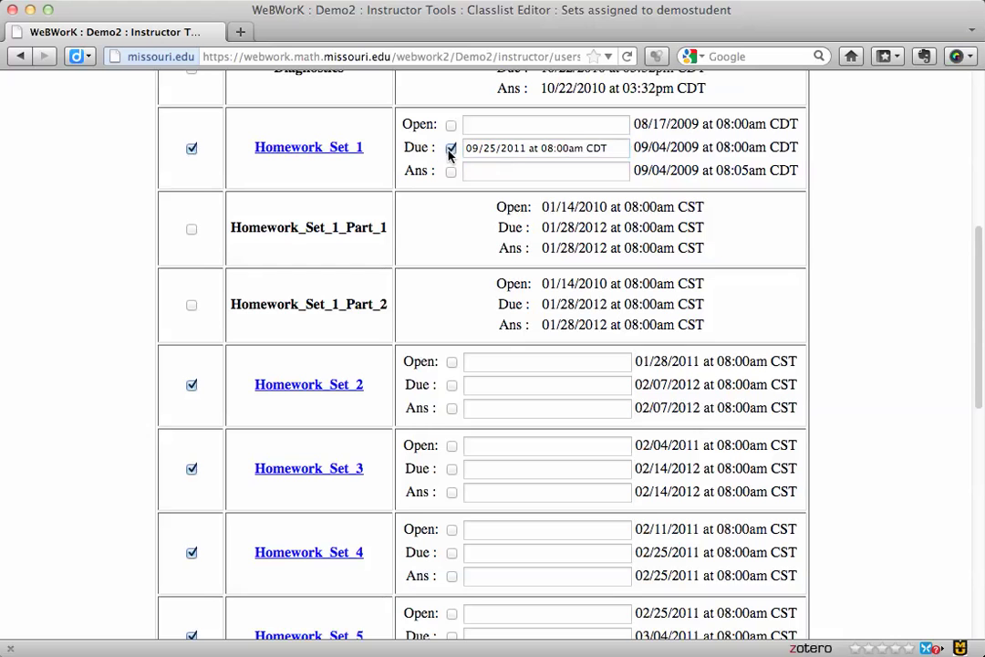
Step: Copy the new due date, 09/25/2011 at 08:00am CDT, into Homework_Set_1's answer date override and enable it
{"action": "triple_click", "coordinate": [502, 146]}
{"action": "key", "text": "super+c"}
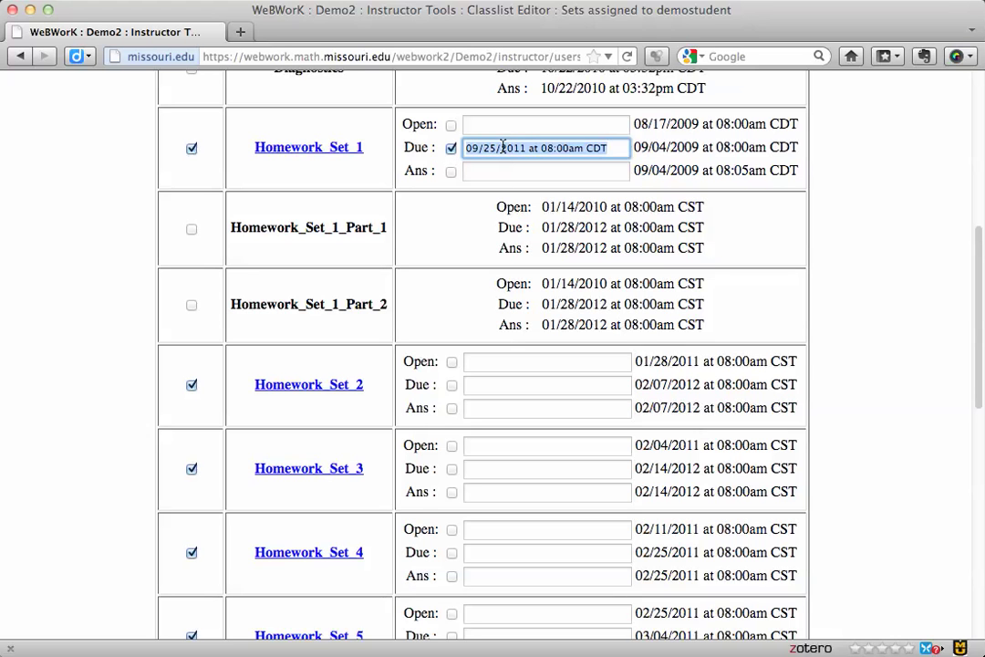
{"action": "left_click", "coordinate": [507, 172]}
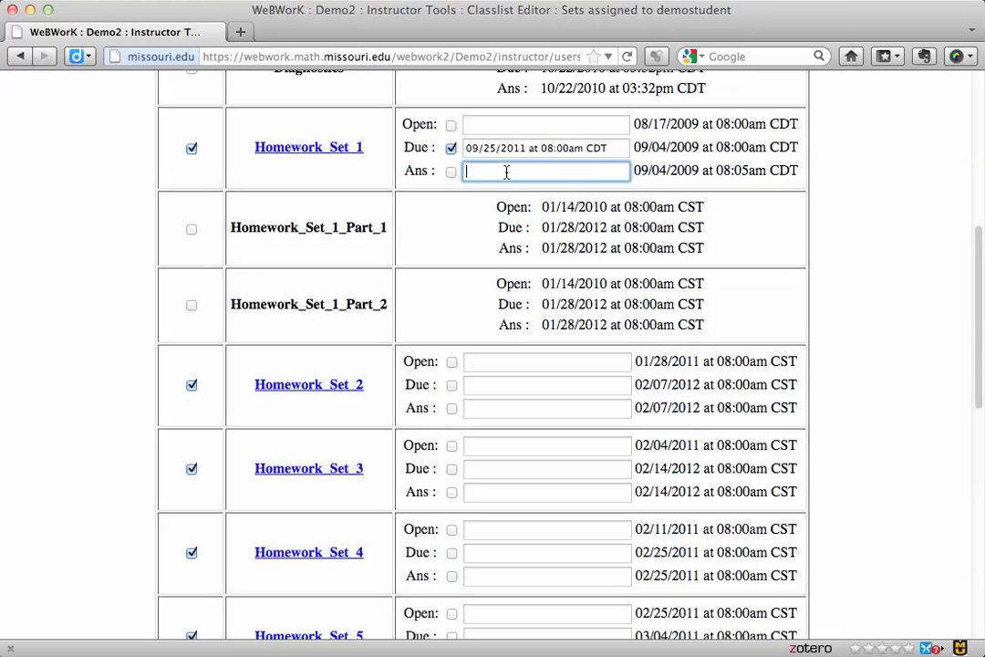
{"action": "key", "text": "super+v"}
{"action": "left_click", "coordinate": [450, 171]}
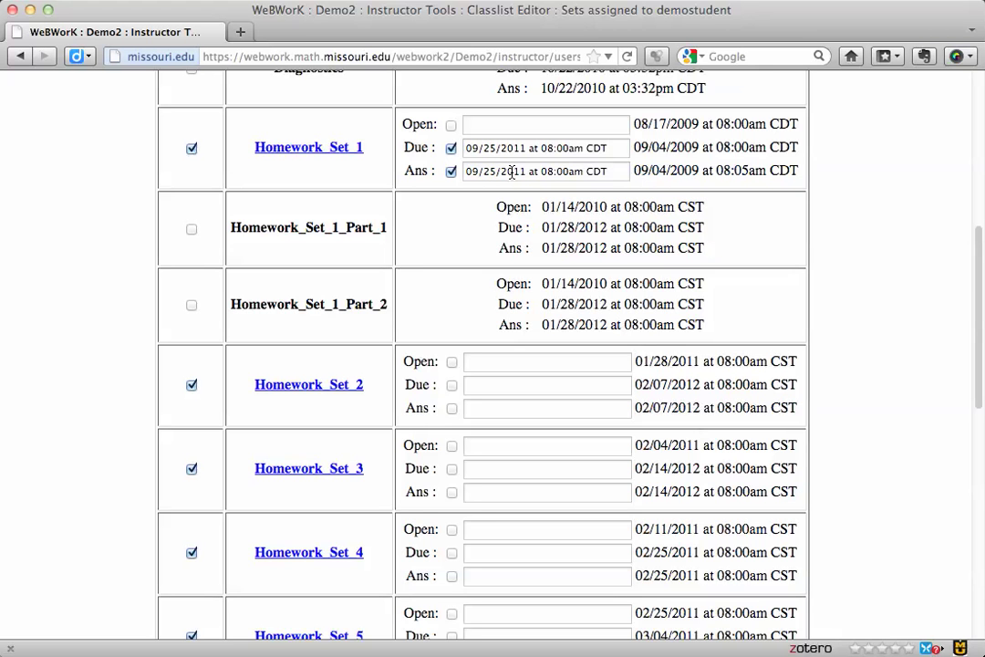
Step: Save the demo student's changed set dates and check the Homework_Set_1 overrides
{"action": "scroll", "coordinate": [567, 197], "scroll_direction": "up", "scroll_amount": 5}
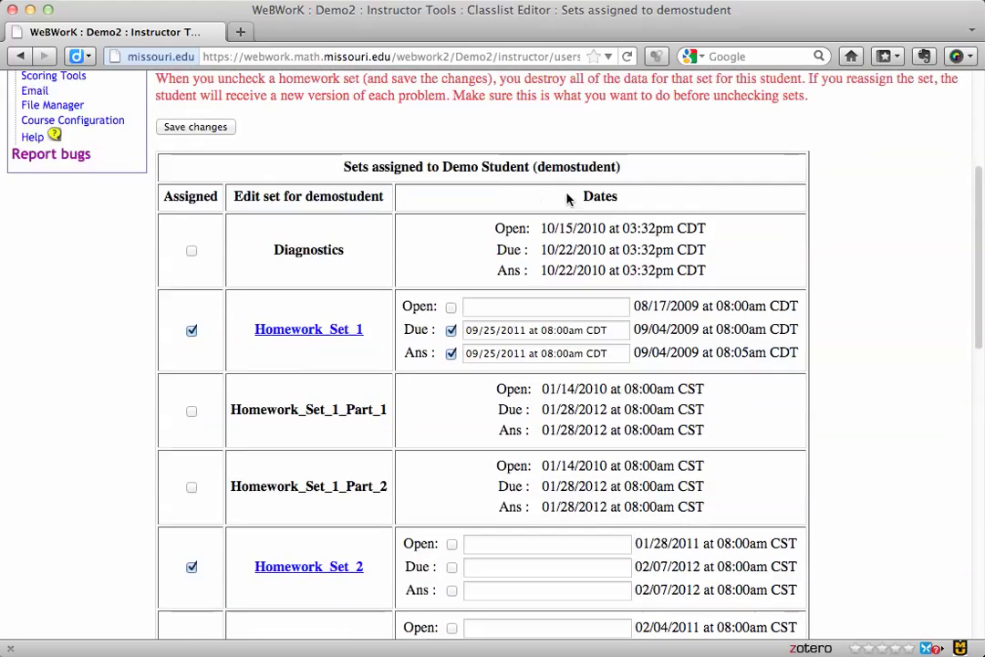
{"action": "left_click", "coordinate": [224, 134]}
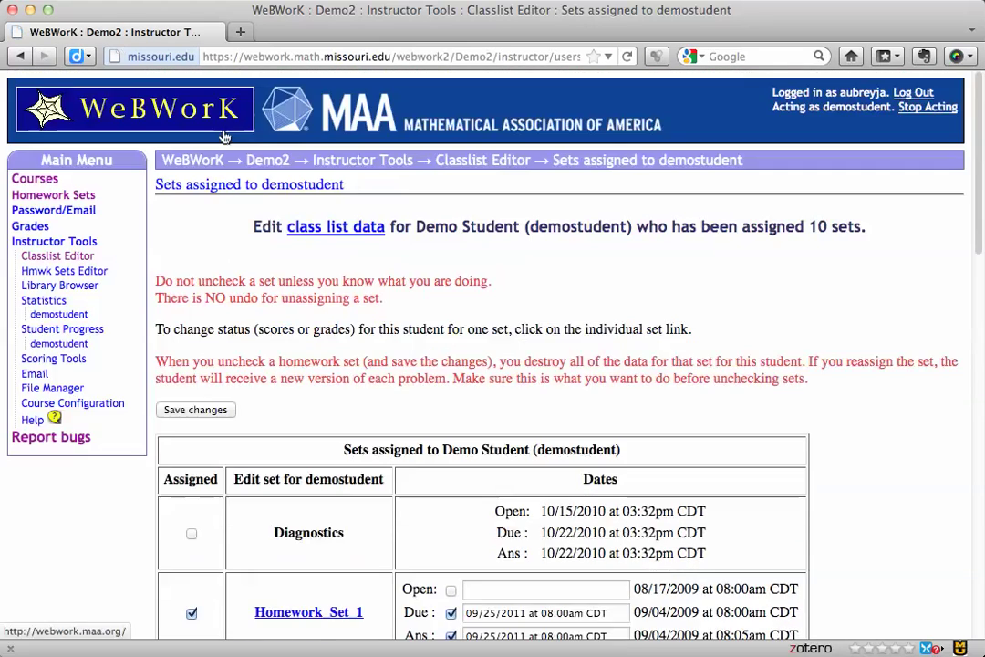
{"action": "scroll", "coordinate": [520, 297], "scroll_direction": "down", "scroll_amount": 3}
{"action": "scroll", "coordinate": [520, 294], "scroll_direction": "up", "scroll_amount": 2}
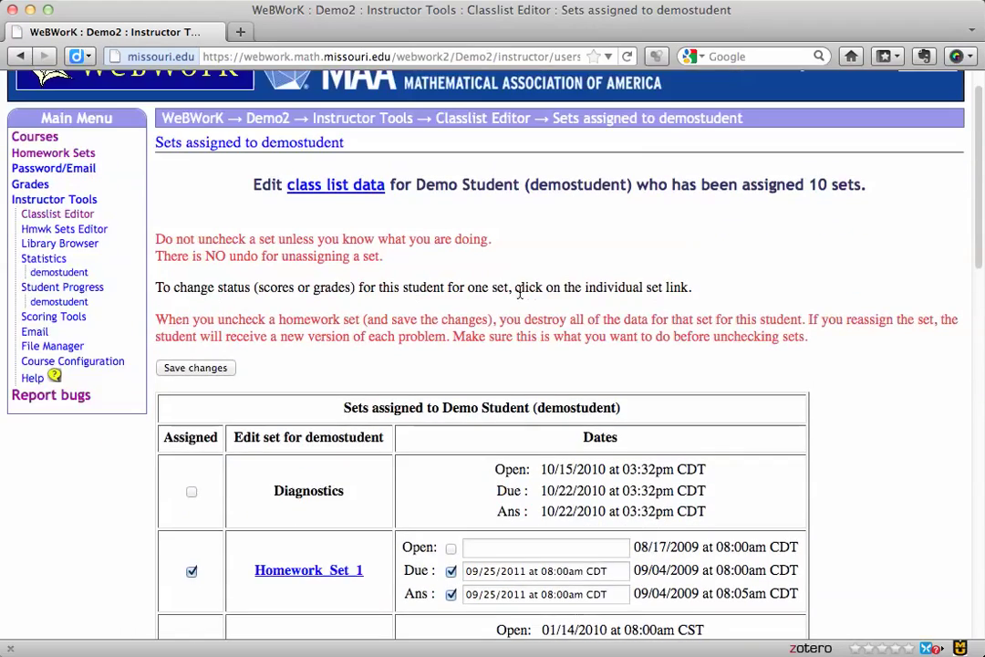
{"action": "scroll", "coordinate": [499, 299], "scroll_direction": "down", "scroll_amount": 3}
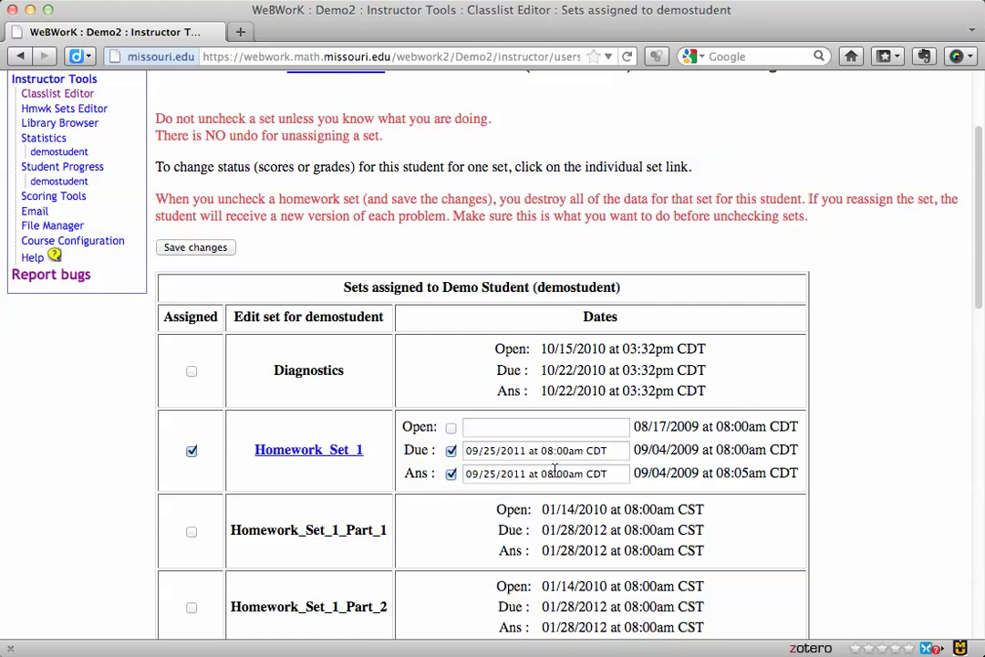
{"action": "scroll", "coordinate": [516, 319], "scroll_direction": "up", "scroll_amount": 4}
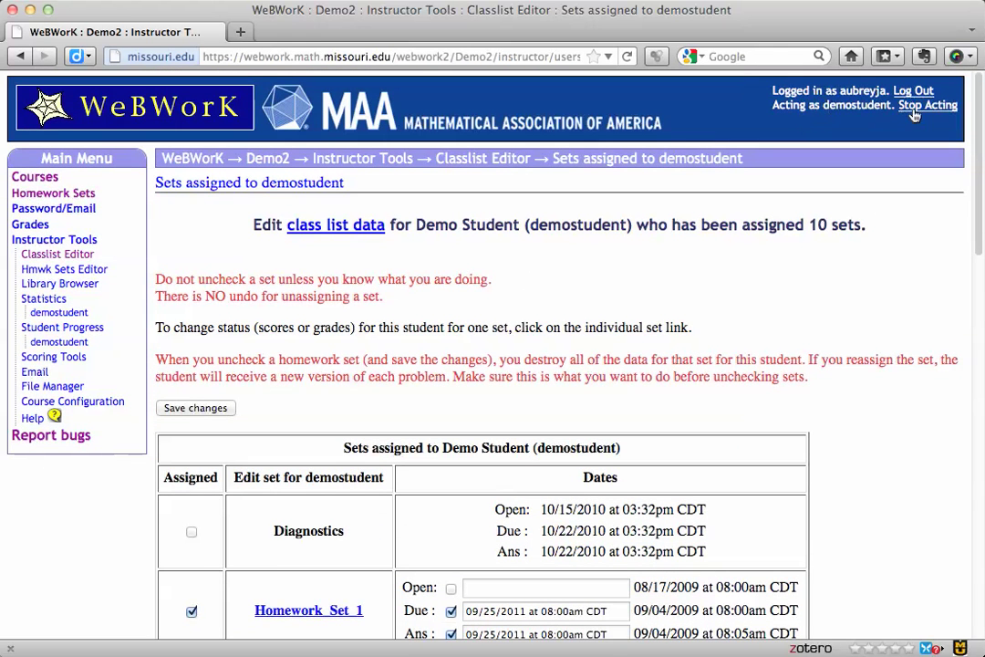
Step: Check the homework set list while acting as the demo student, and stop acting as that student
{"action": "left_click", "coordinate": [69, 197]}
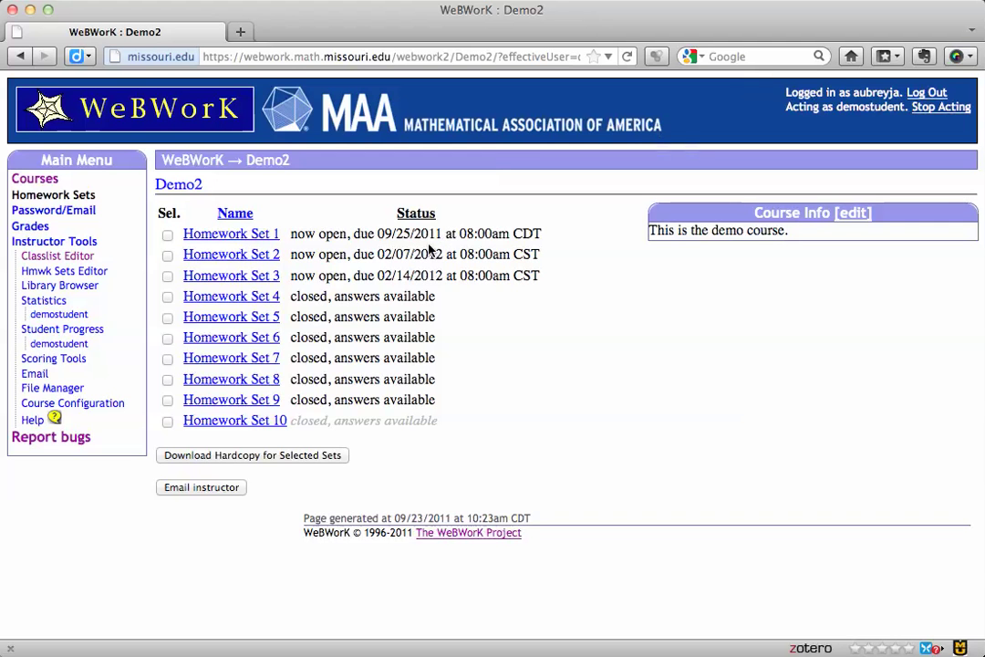
{"action": "left_click", "coordinate": [934, 110]}
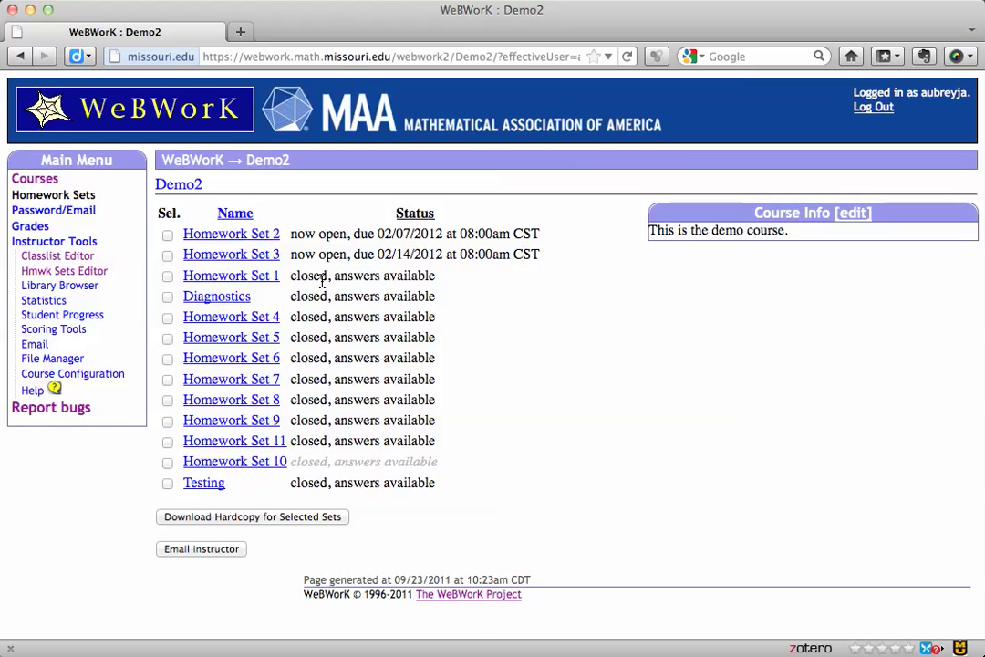
Step: Return to the Classlist Editor and reopen the demo student's assigned sets
{"action": "left_click", "coordinate": [58, 256]}
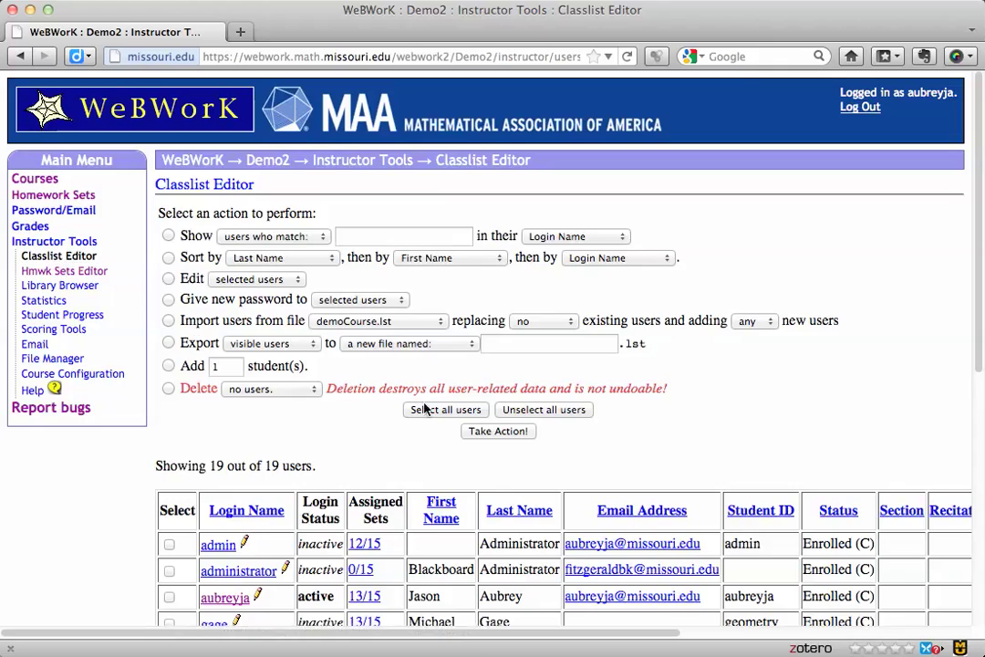
{"action": "scroll", "coordinate": [424, 409], "scroll_direction": "down", "scroll_amount": 5}
{"action": "scroll", "coordinate": [429, 408], "scroll_direction": "down", "scroll_amount": 5}
{"action": "scroll", "coordinate": [411, 456], "scroll_direction": "down", "scroll_amount": 2}
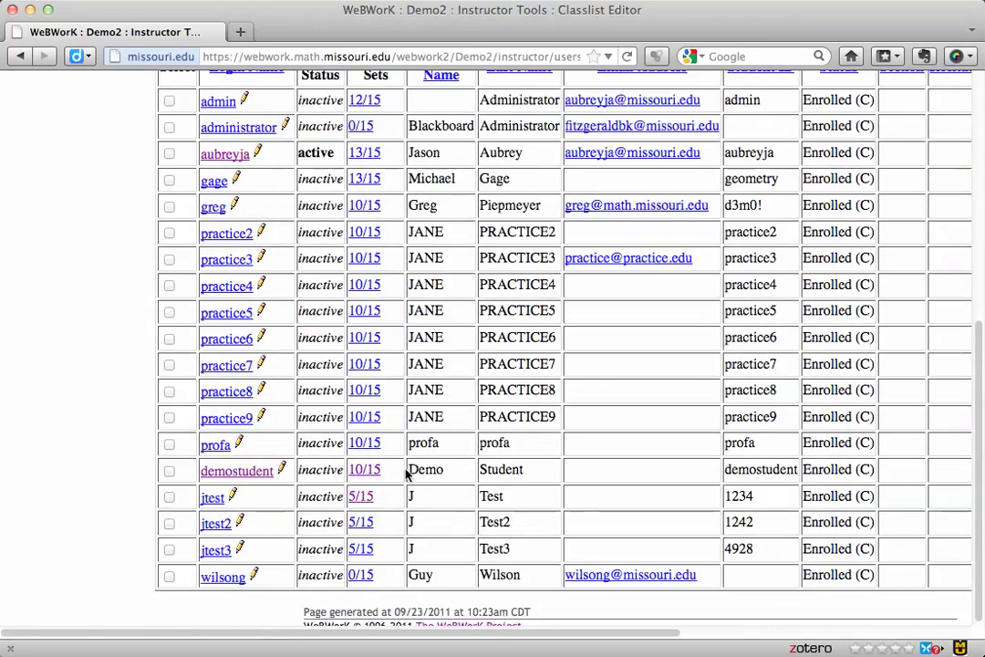
{"action": "left_click", "coordinate": [365, 469]}
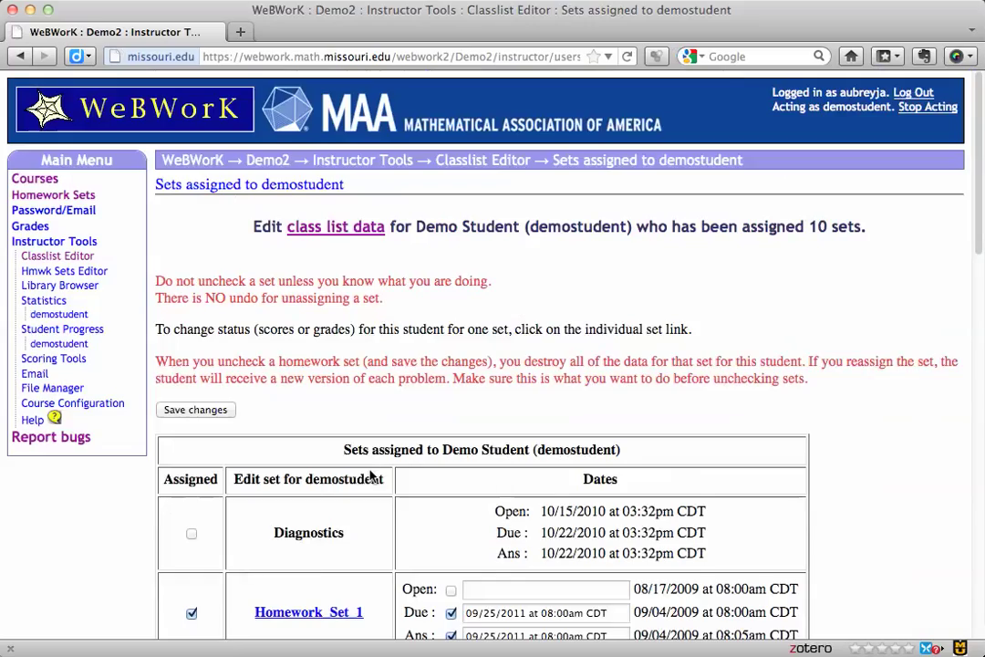
Step: Open the Homework_Set_1 details for the demo student
{"action": "scroll", "coordinate": [378, 445], "scroll_direction": "down", "scroll_amount": 6}
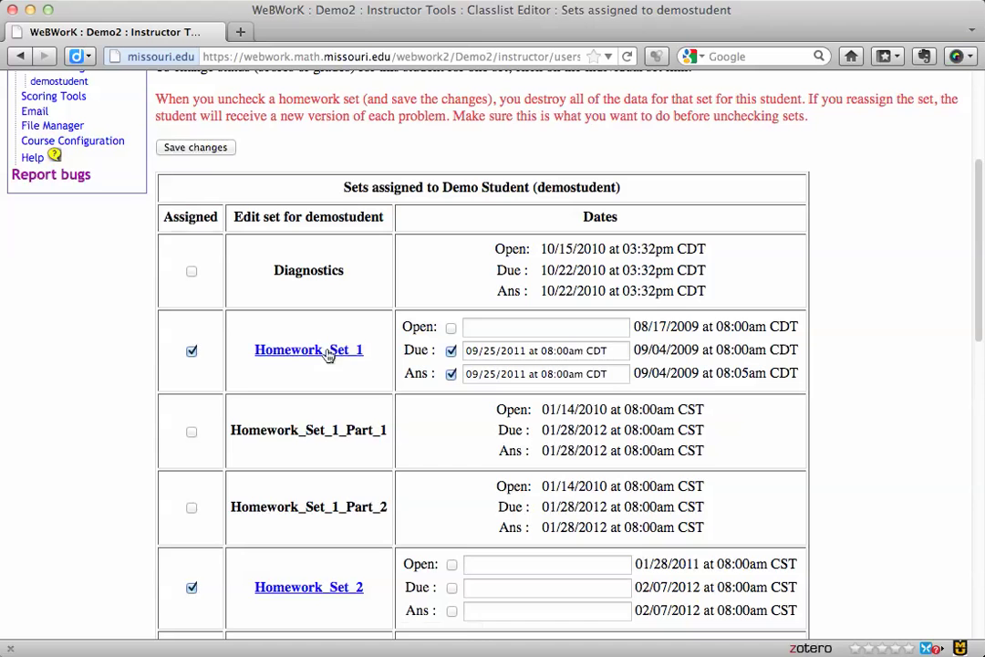
{"action": "scroll", "coordinate": [337, 527], "scroll_direction": "down", "scroll_amount": 4}
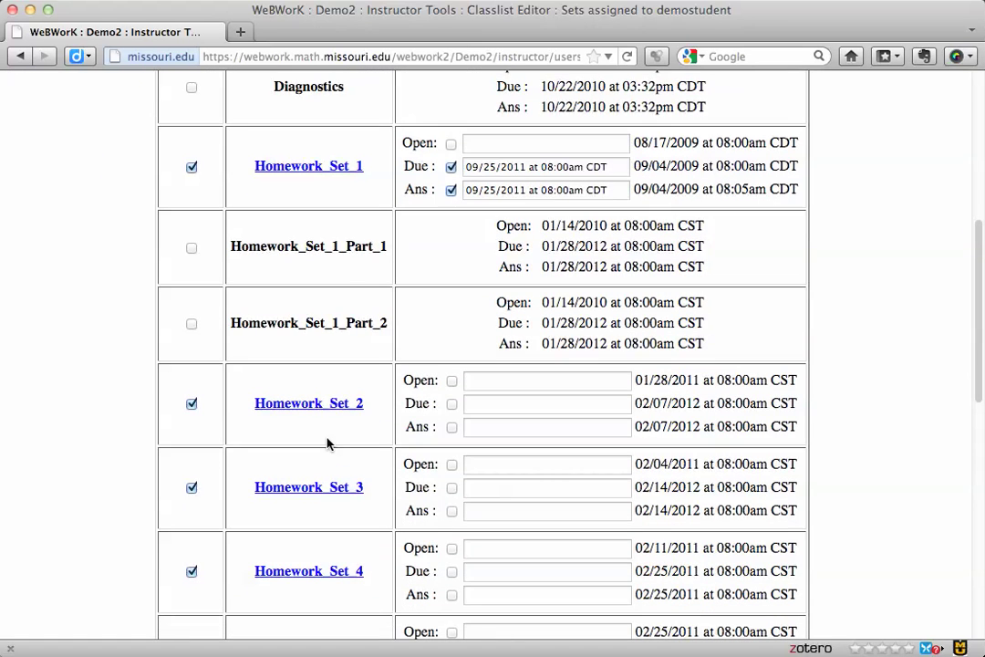
{"action": "scroll", "coordinate": [283, 357], "scroll_direction": "up", "scroll_amount": 1}
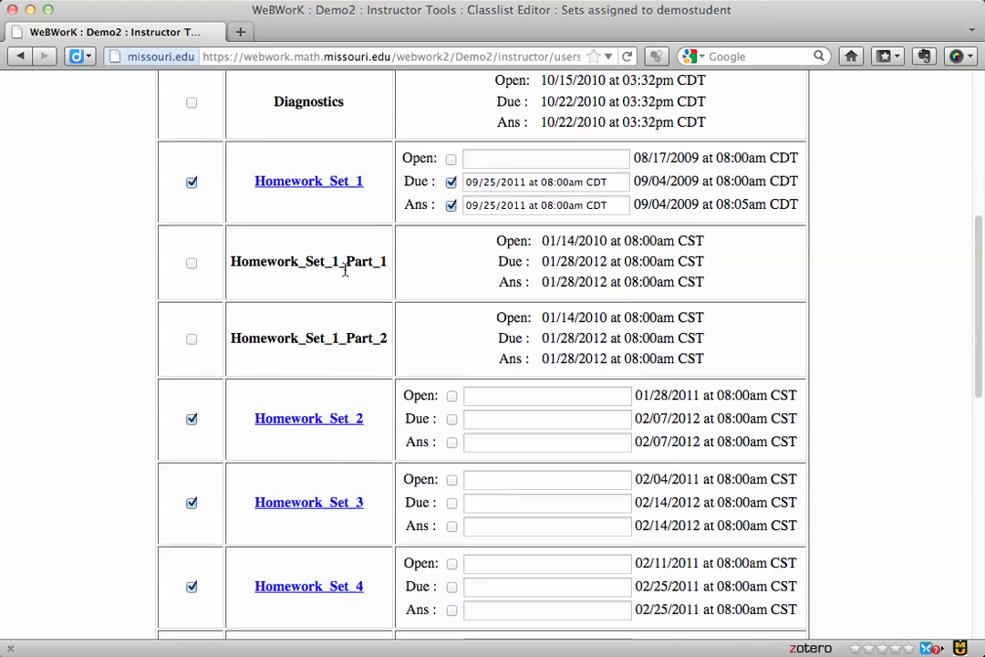
{"action": "left_click", "coordinate": [325, 186]}
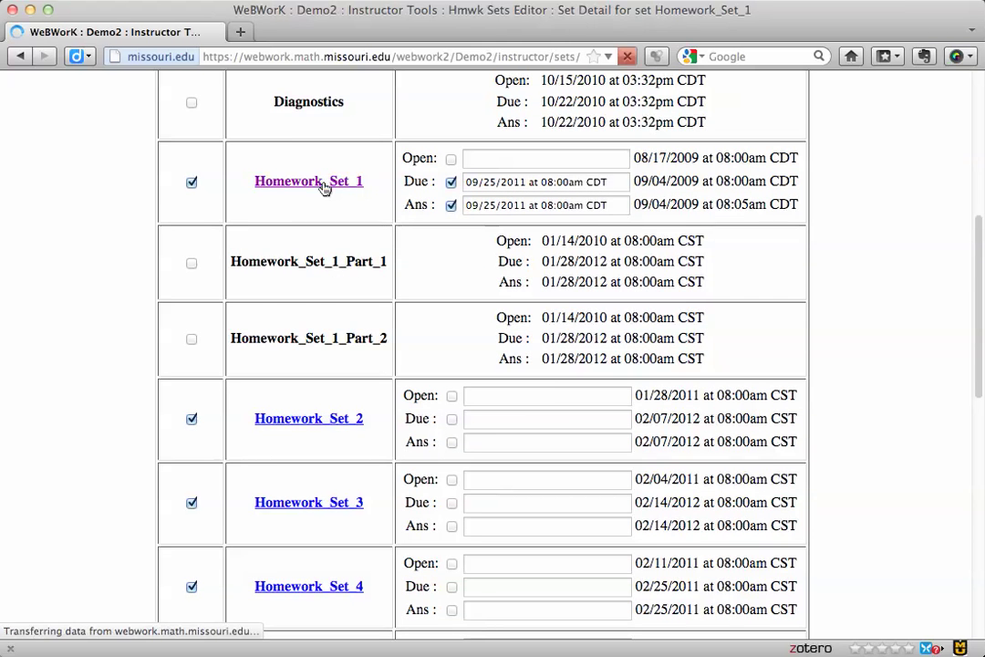
Step: Override the demo student's status on Problem 1 of Homework_Set_1 to full credit (100%) and save the changes
{"action": "scroll", "coordinate": [764, 453], "scroll_direction": "down", "scroll_amount": 6}
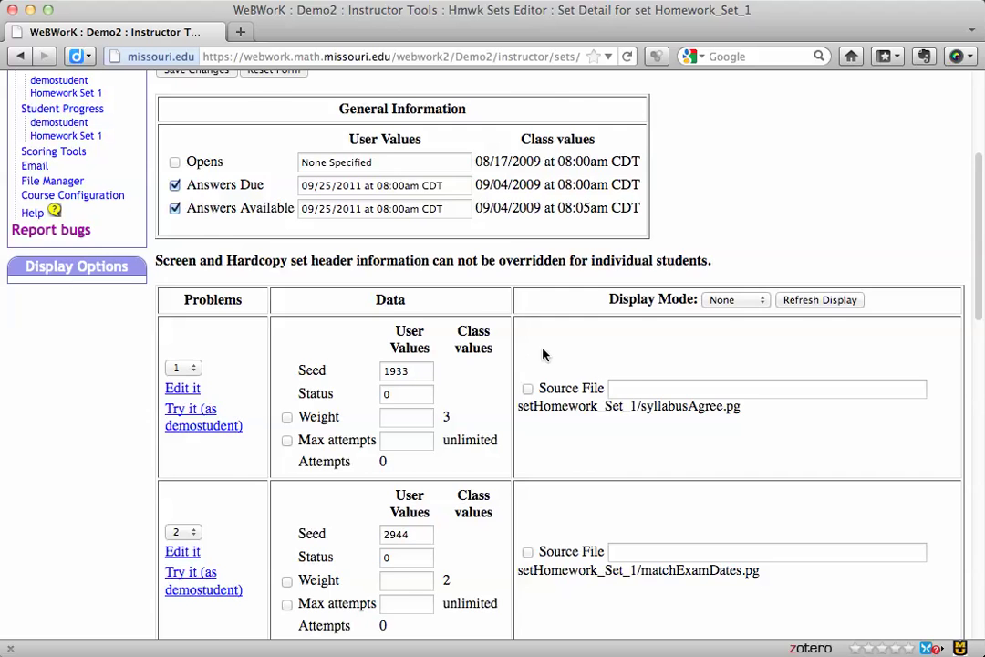
{"action": "scroll", "coordinate": [543, 354], "scroll_direction": "up", "scroll_amount": 3}
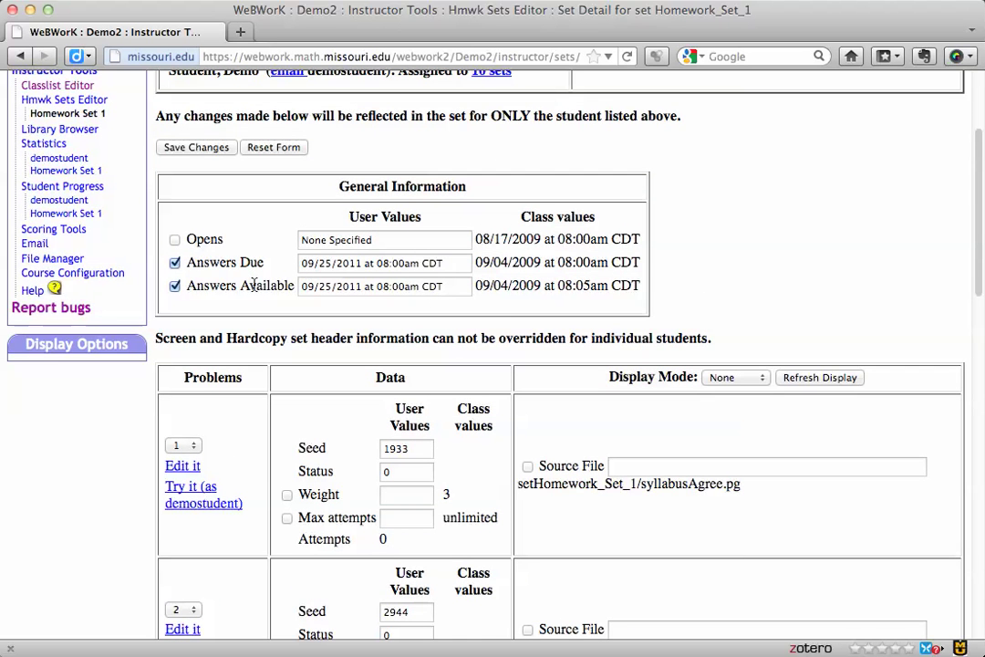
{"action": "scroll", "coordinate": [266, 292], "scroll_direction": "down", "scroll_amount": 6}
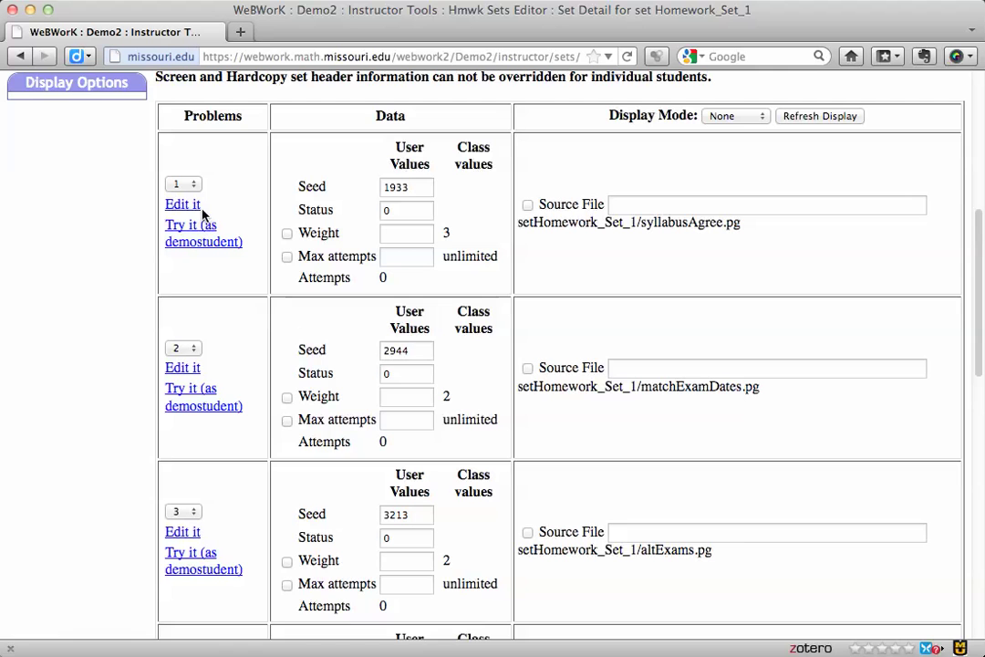
{"action": "scroll", "coordinate": [251, 224], "scroll_direction": "up", "scroll_amount": 5}
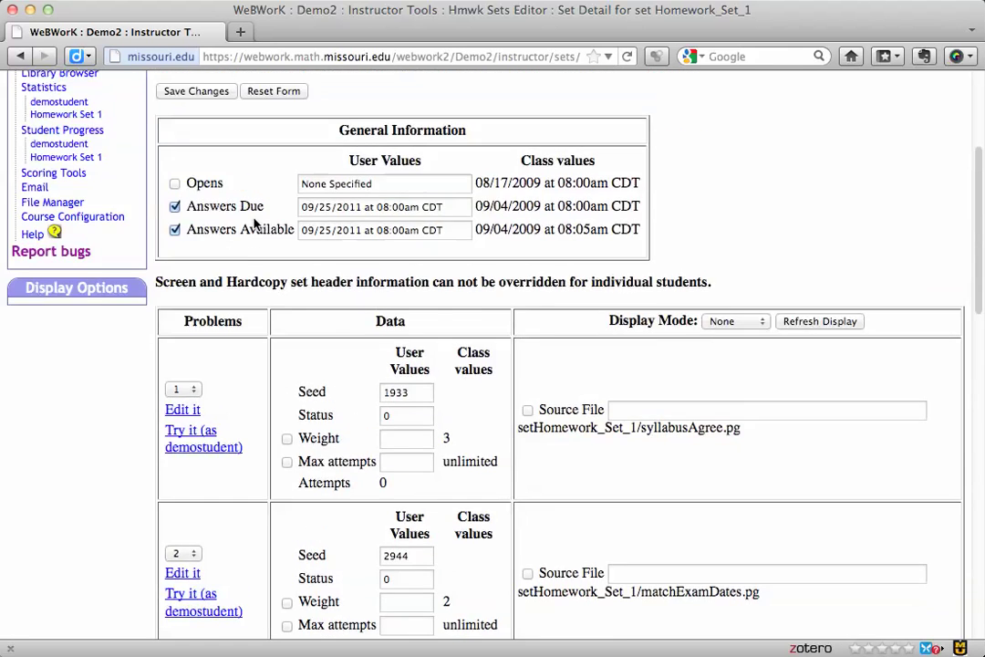
{"action": "scroll", "coordinate": [254, 225], "scroll_direction": "down", "scroll_amount": 5}
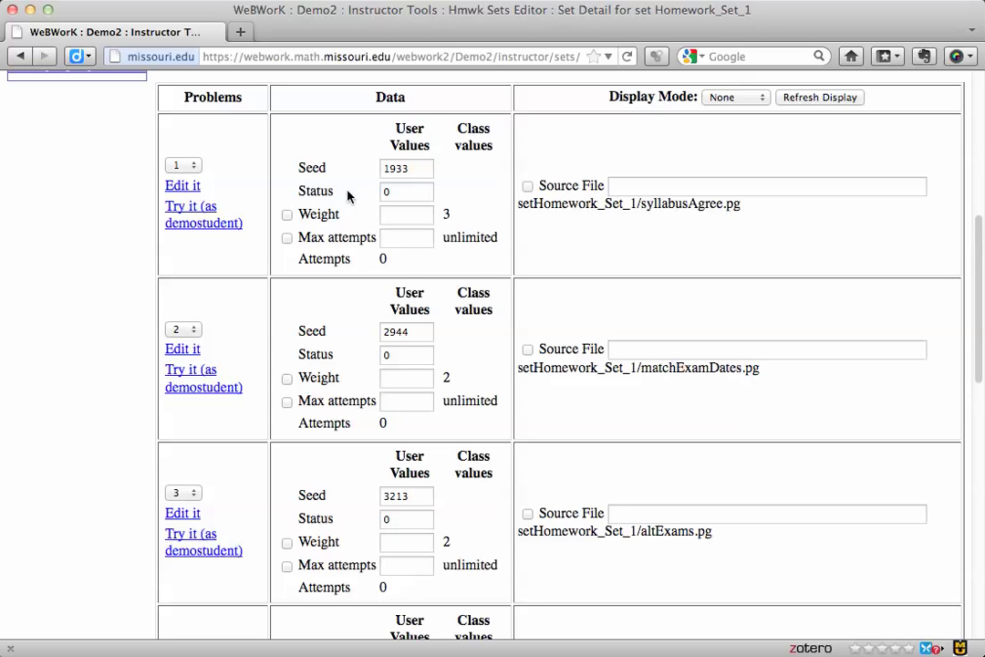
{"action": "left_click", "coordinate": [394, 191]}
{"action": "scroll", "coordinate": [408, 193], "scroll_direction": "down", "scroll_amount": 10}
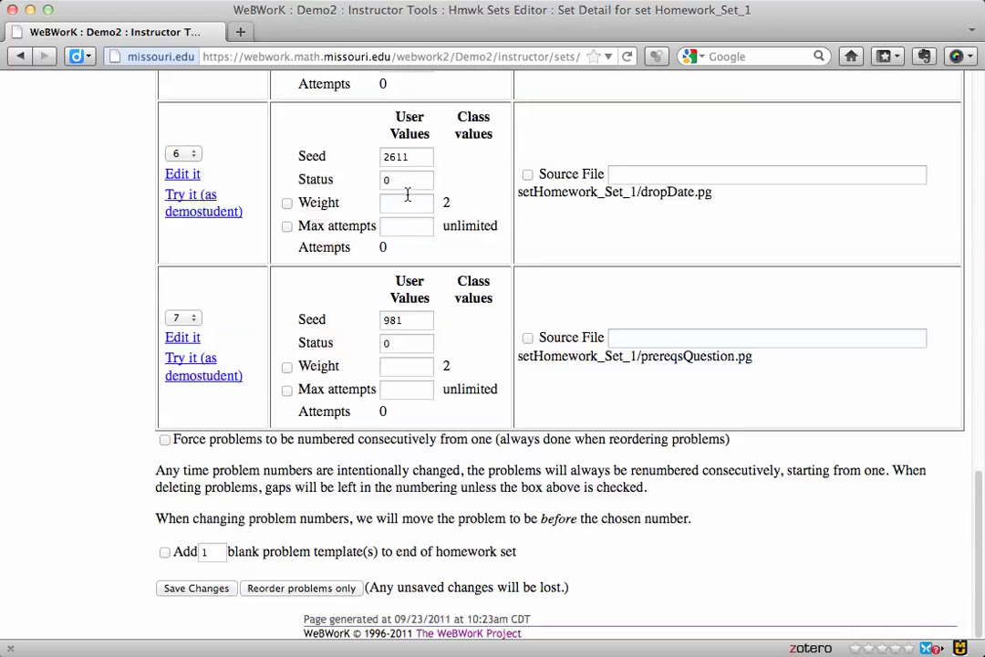
{"action": "left_click", "coordinate": [215, 590]}
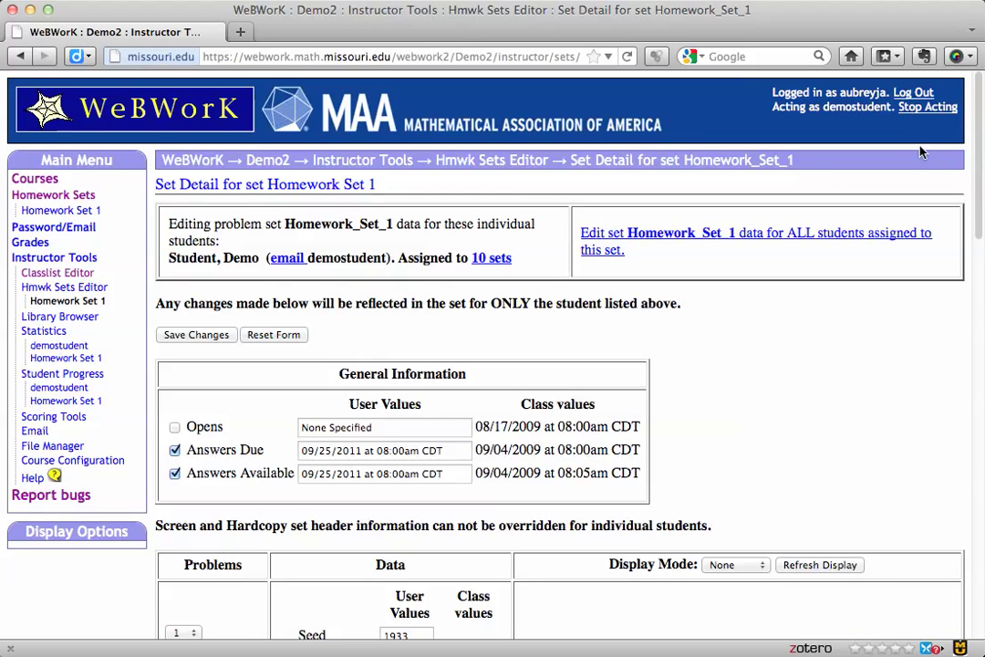
Step: Check the problem statuses in Homework Set 1 and the grades overview while acting as the demo student
{"action": "left_click", "coordinate": [83, 213]}
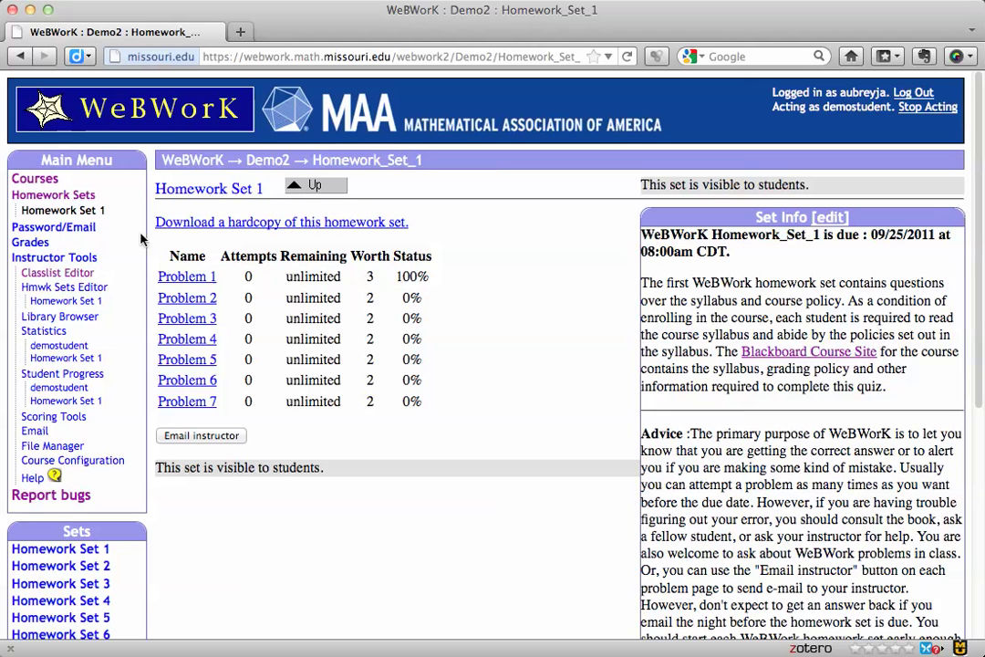
{"action": "left_click", "coordinate": [35, 243]}
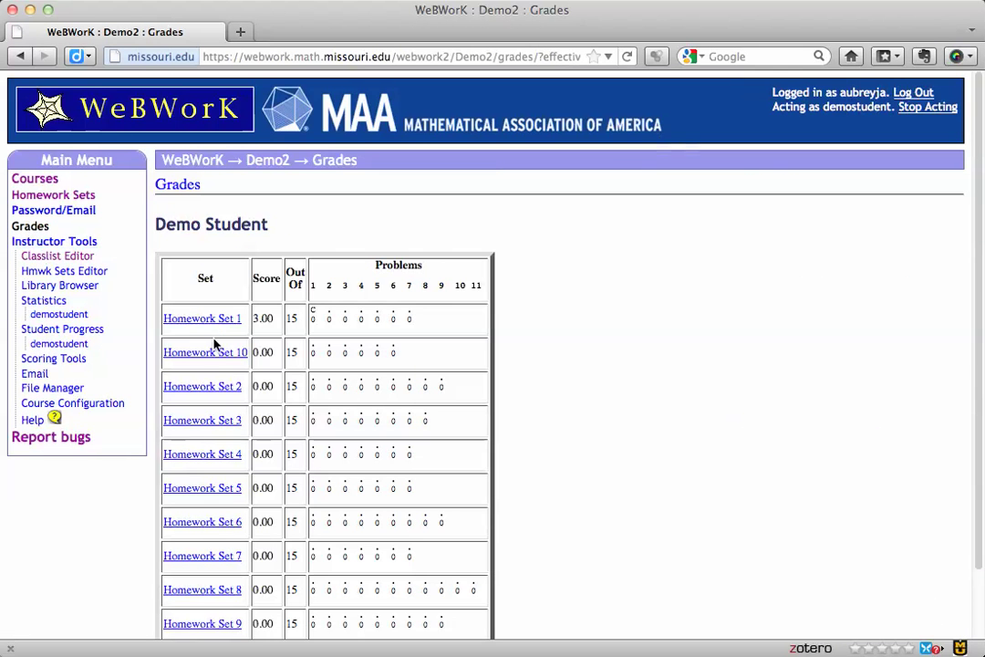